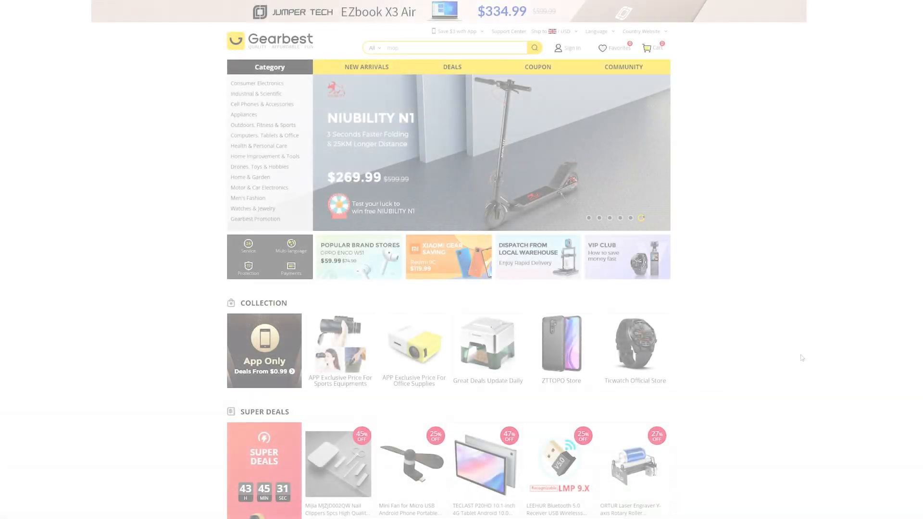
scroll(800, 357, "down", 2)
scroll(801, 356, "down", 2)
scroll(800, 357, "down", 2)
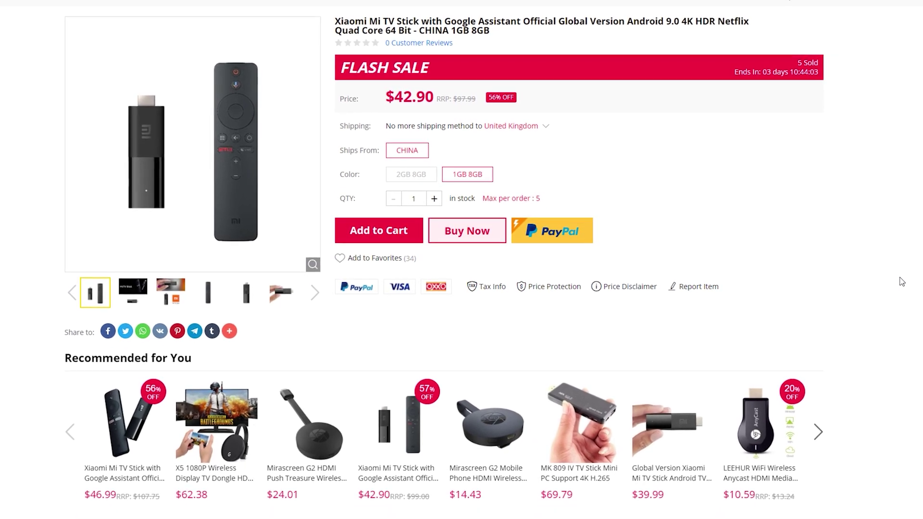
scroll(901, 282, "down", 4)
scroll(894, 277, "down", 4)
scroll(891, 280, "down", 4)
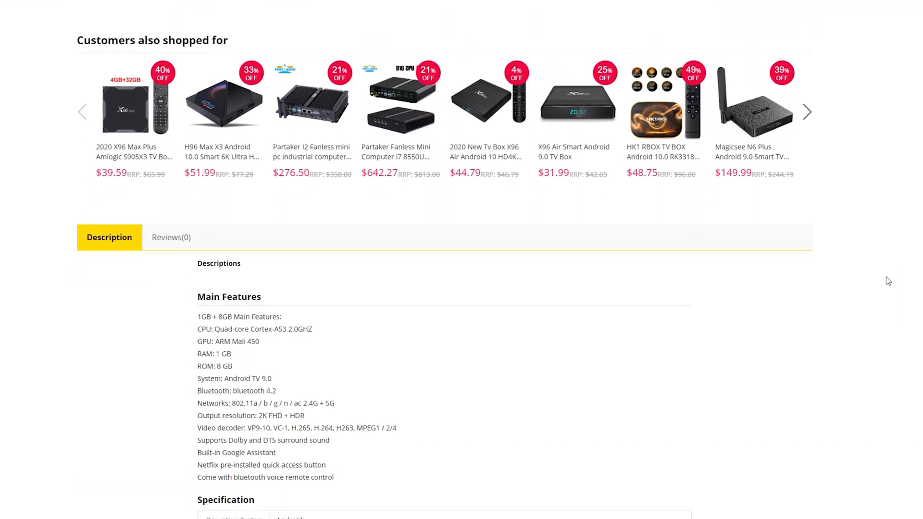
scroll(883, 281, "down", 1)
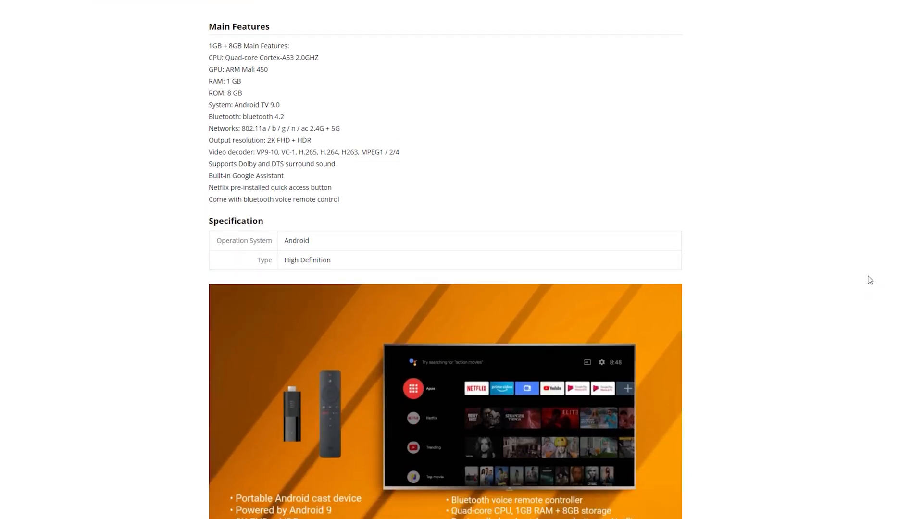
scroll(870, 280, "down", 2)
scroll(855, 279, "down", 2)
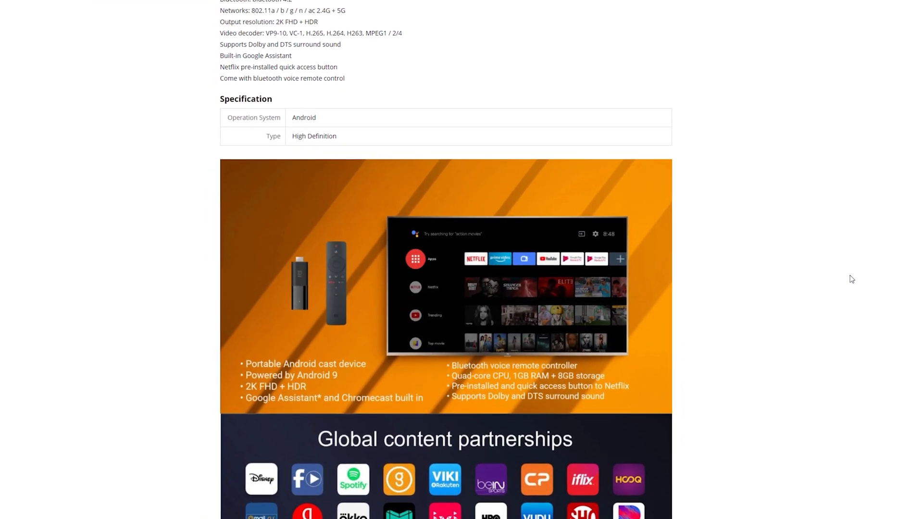
scroll(851, 279, "down", 2)
scroll(846, 279, "down", 5)
scroll(840, 279, "down", 4)
scroll(838, 278, "down", 1)
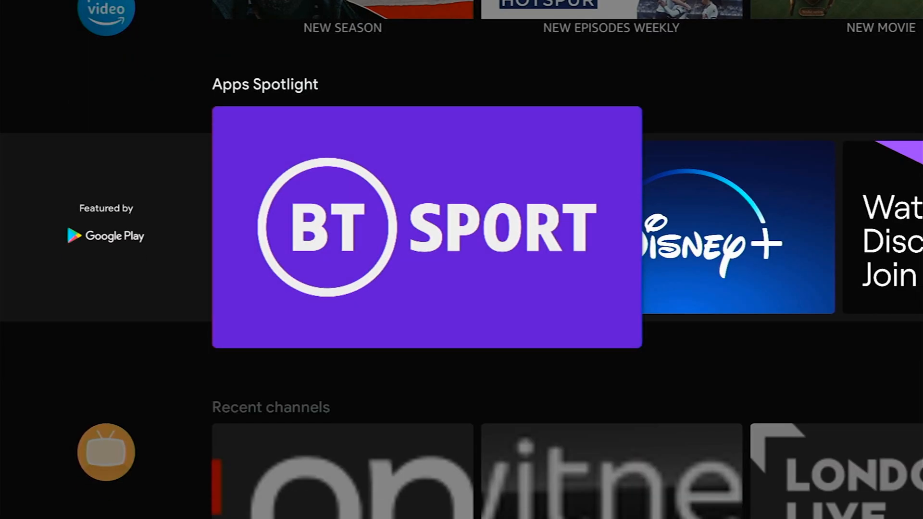
Move past the recent channels and recommendations rows to Customize channels and enter it
key("Down")
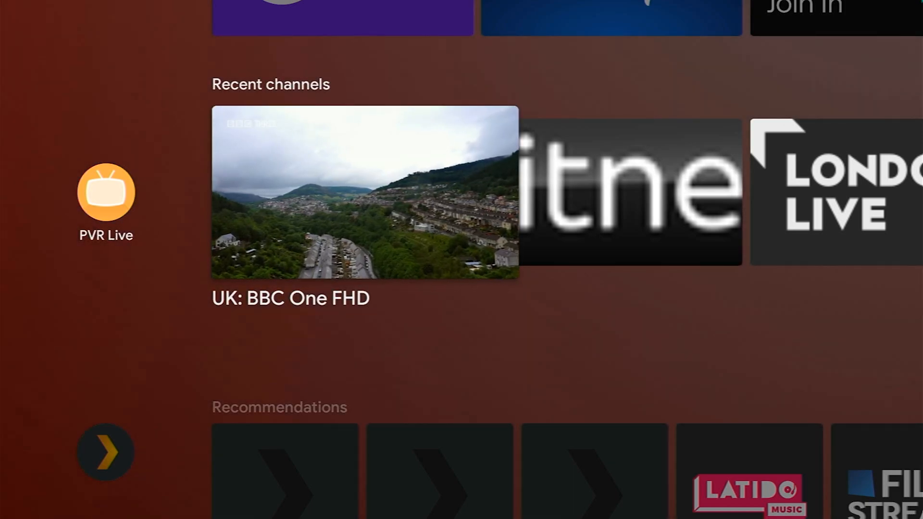
key("Down")
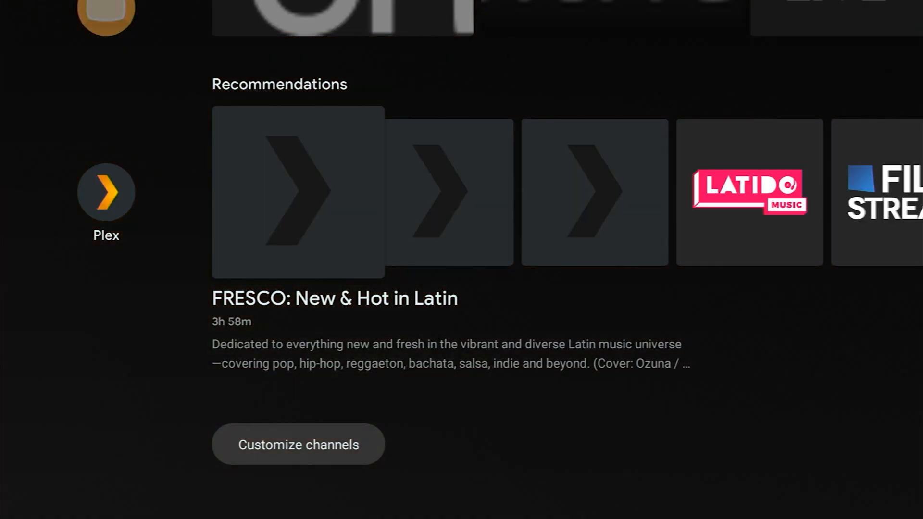
key("Down")
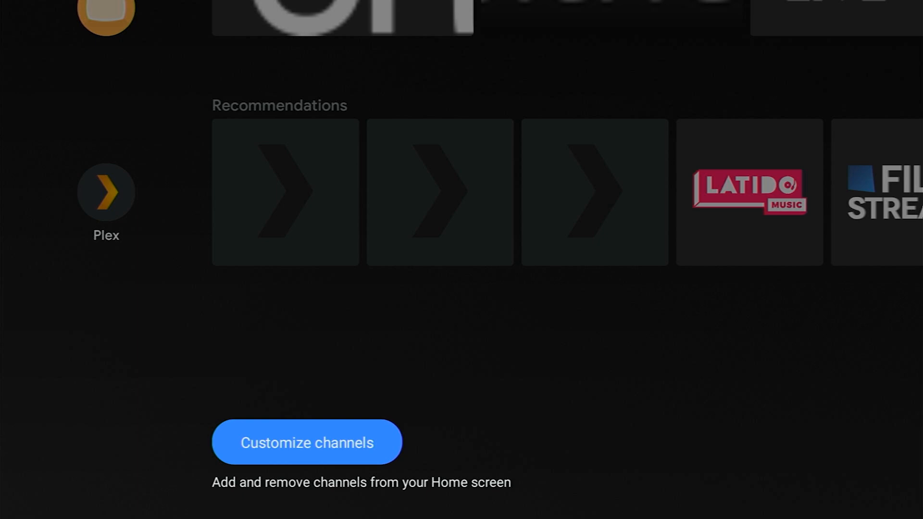
key("Return")
key("Down")
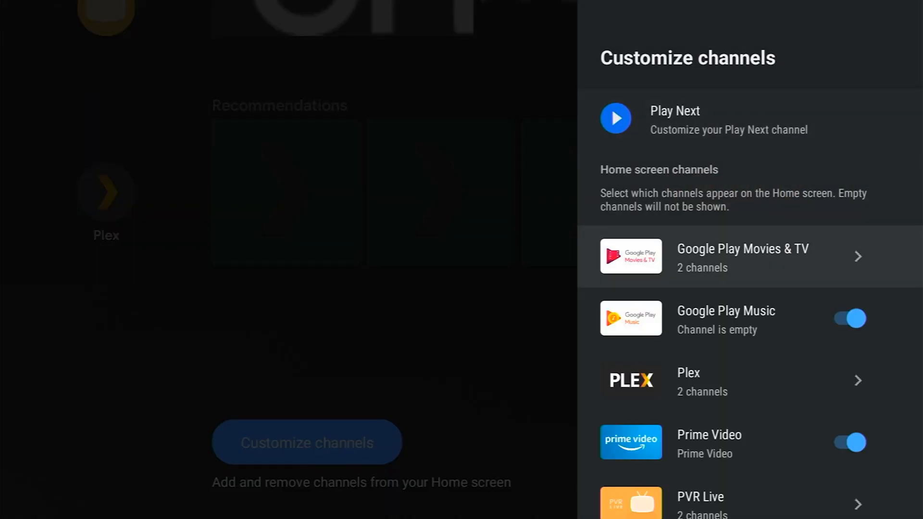
key("Down")
key("Down")
key("Return")
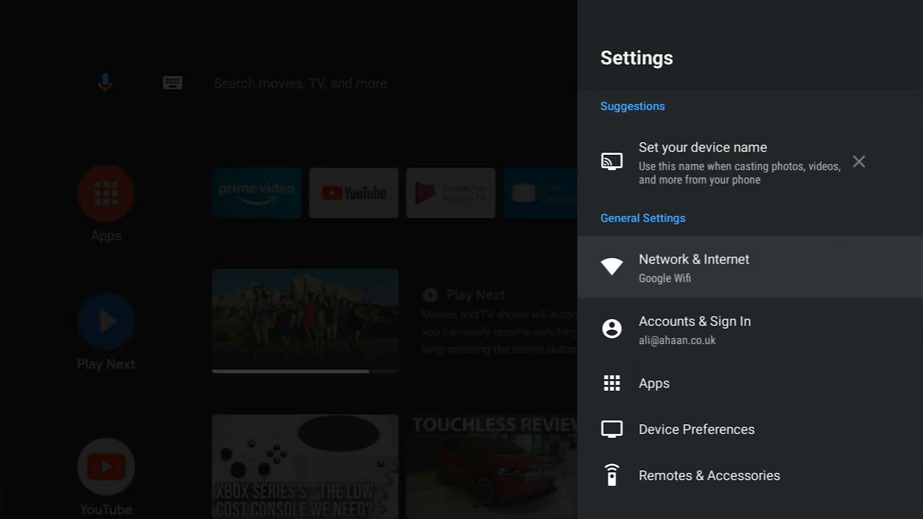
Enter Device Preferences and look over the display settings, screen resolution and display modes
key("Down")
key("Down")
key("Down")
key("Return")
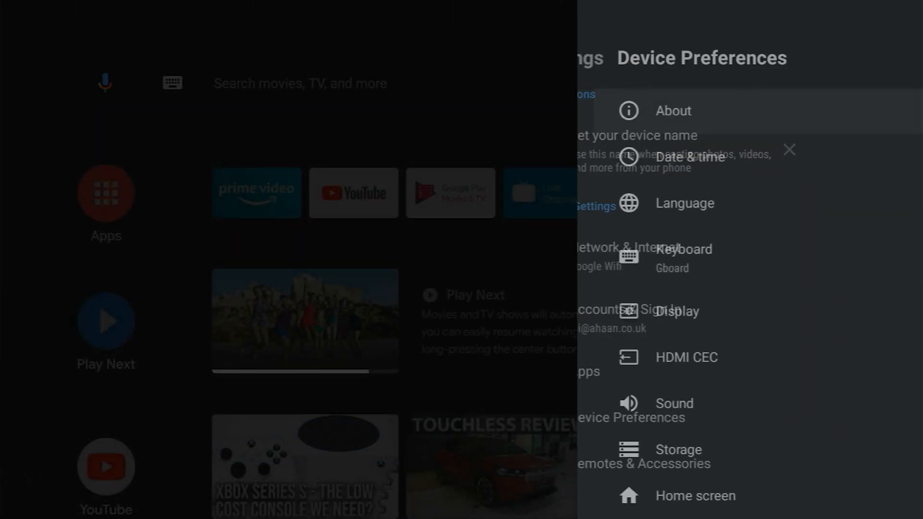
key("Down")
key("Down")
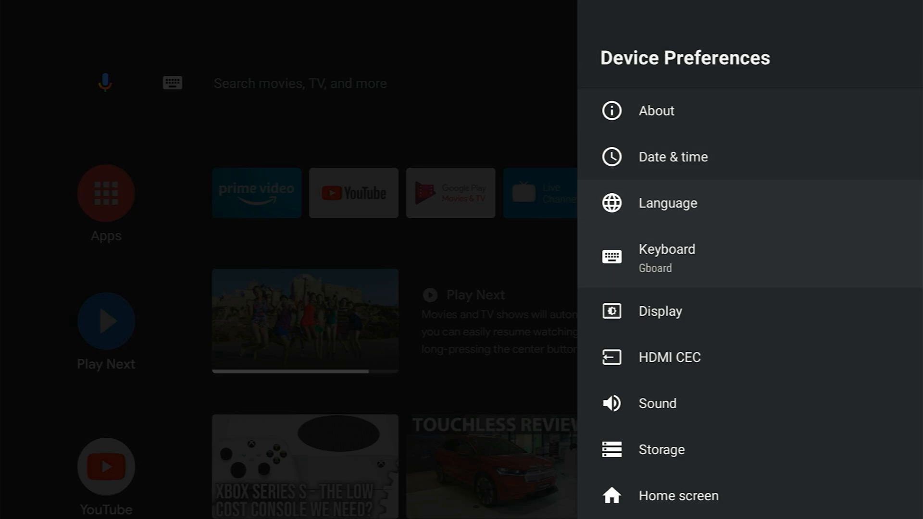
key("Down")
key("Return")
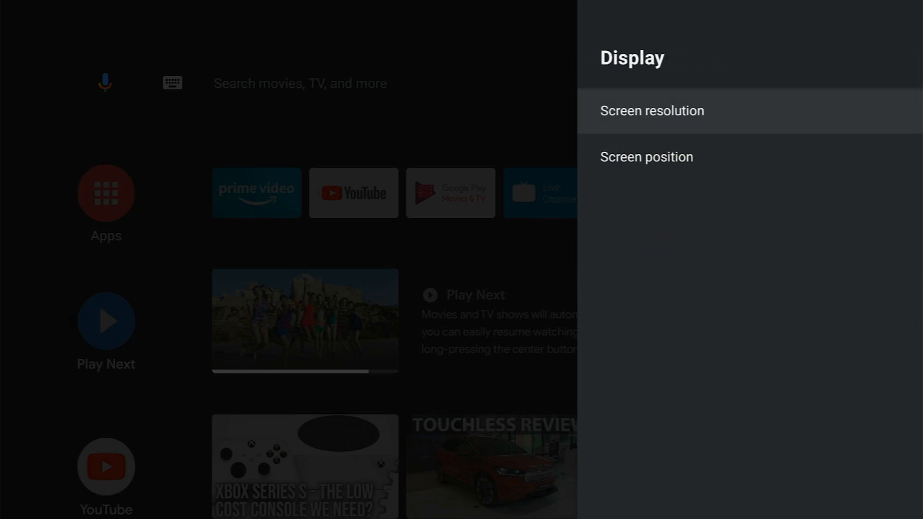
key("Return")
key("Down")
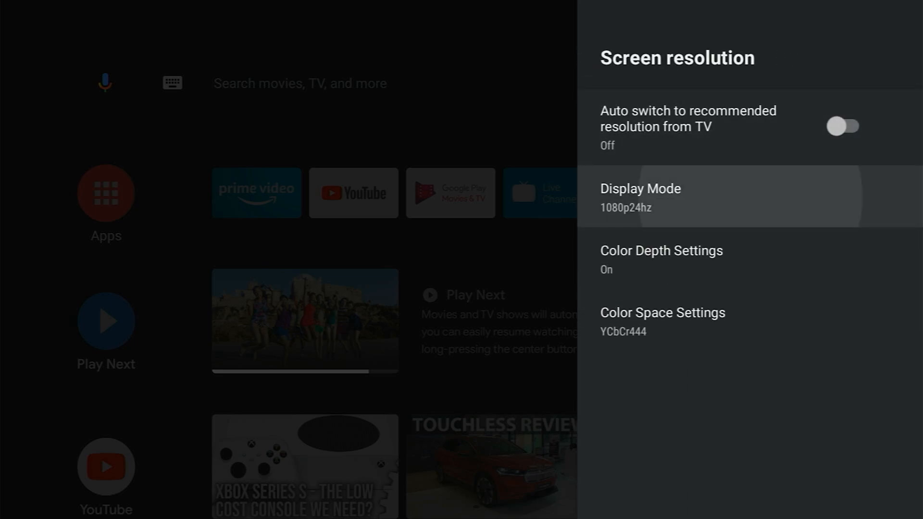
key("Return")
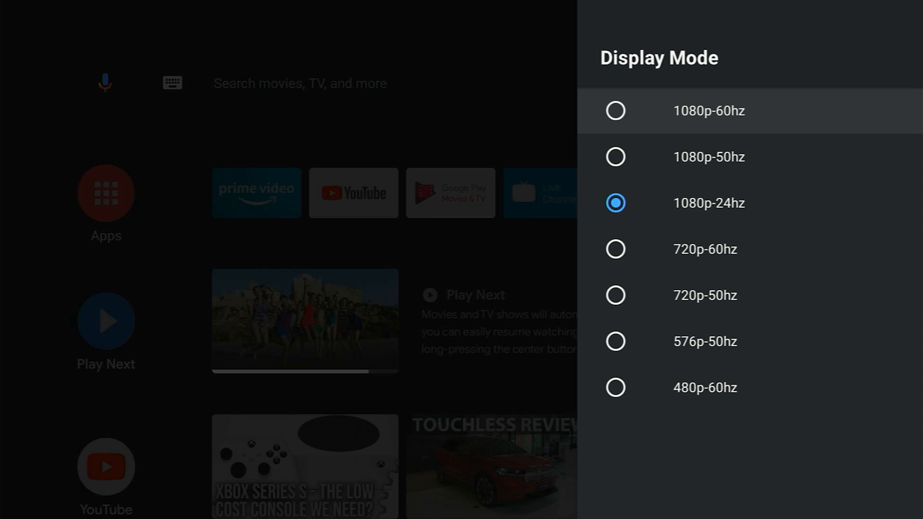
Review the HDMI CEC control options
key("Return")
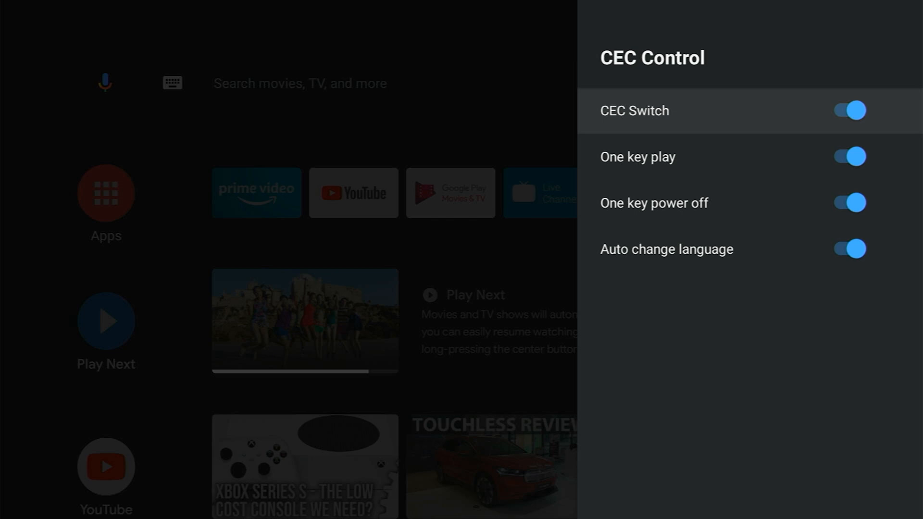
key("Down")
key("Down")
key("Down")
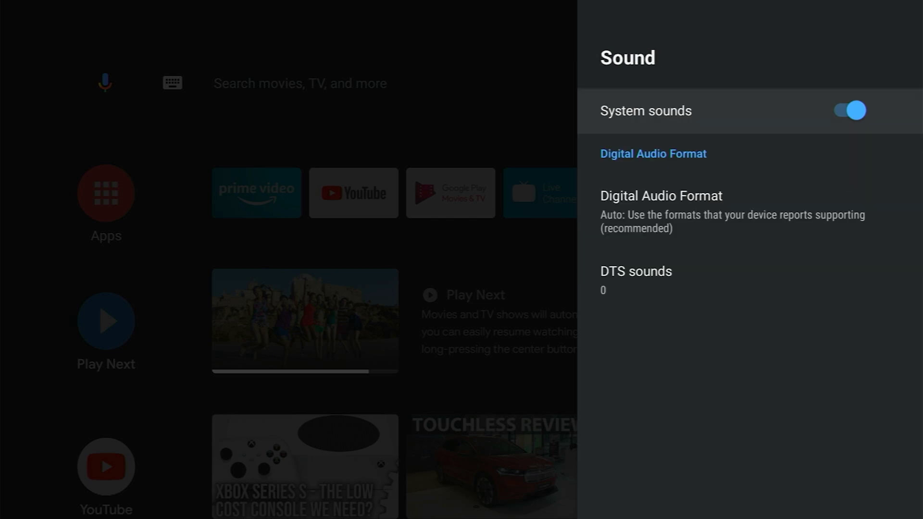
key("Down")
Set Digital Audio Format to Manual and enable Dolby Digital, Dolby Digital Plus and DTS
key("Return")
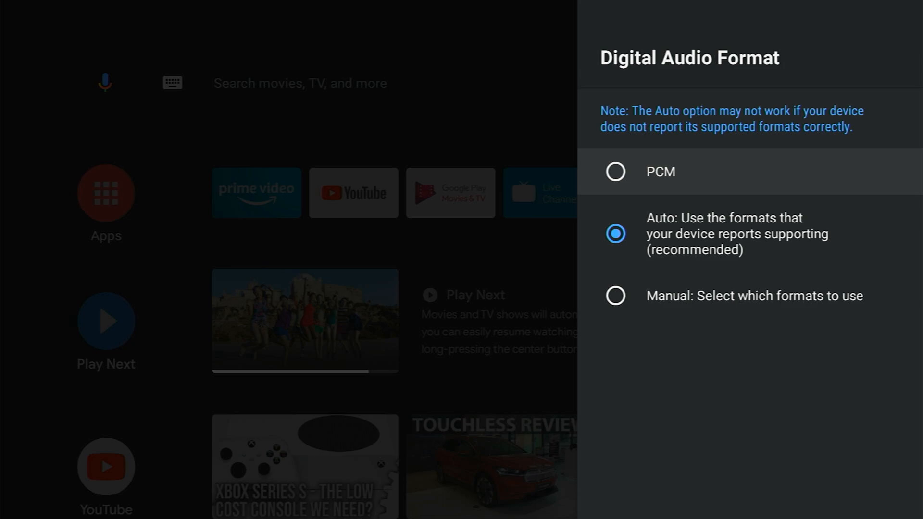
key("Down")
key("Down")
key("Return")
key("Down")
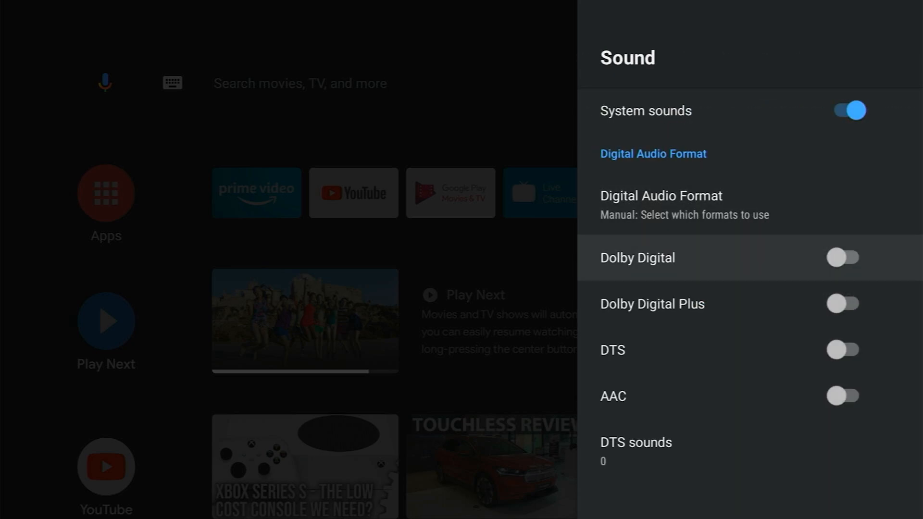
key("Return")
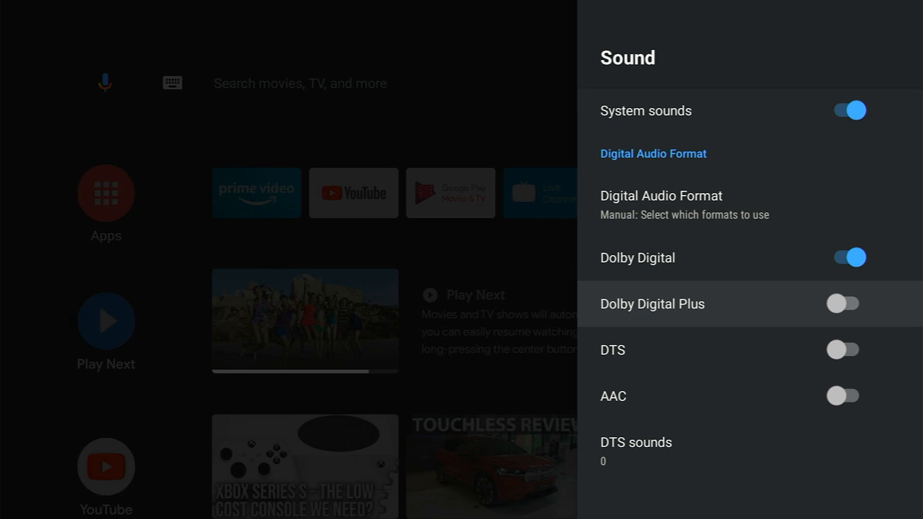
key("Return")
key("Down")
key("Return")
View the Internal shared storage breakdown down to the Available category
key("Down")
key("Return")
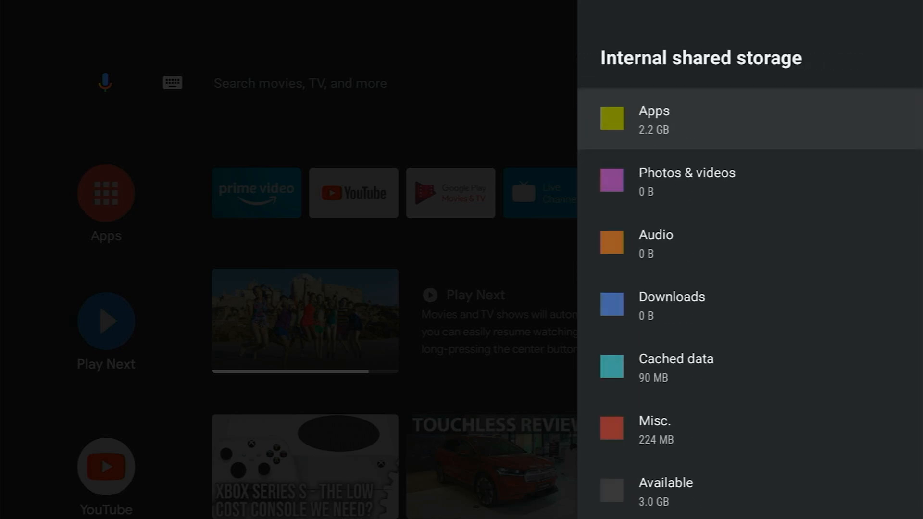
key("Down")
key("Down")
key("Down")
key("Down")
key("Down")
key("Down")
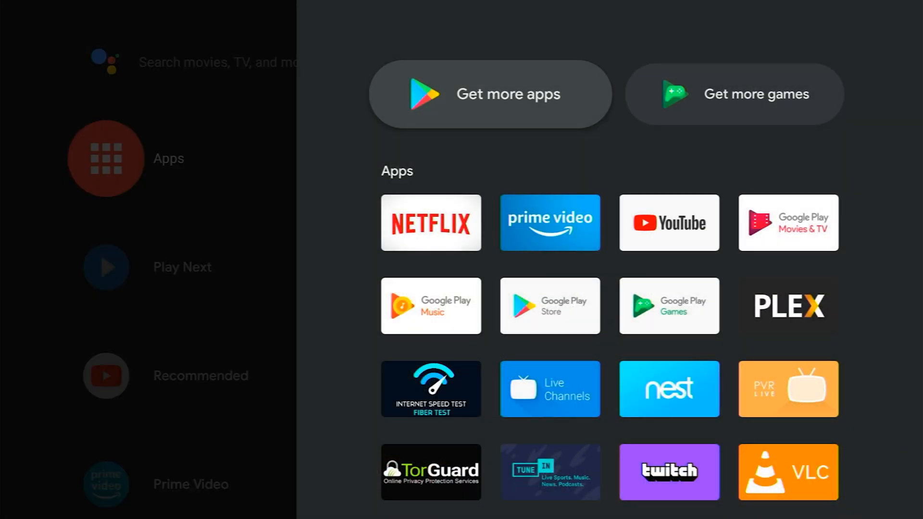
Browse the Mi TV Stick Recommends apps row to Youtube TV, then summon the Google Assistant
key("Down")
key("Down")
key("Down")
key("Down")
key("Down")
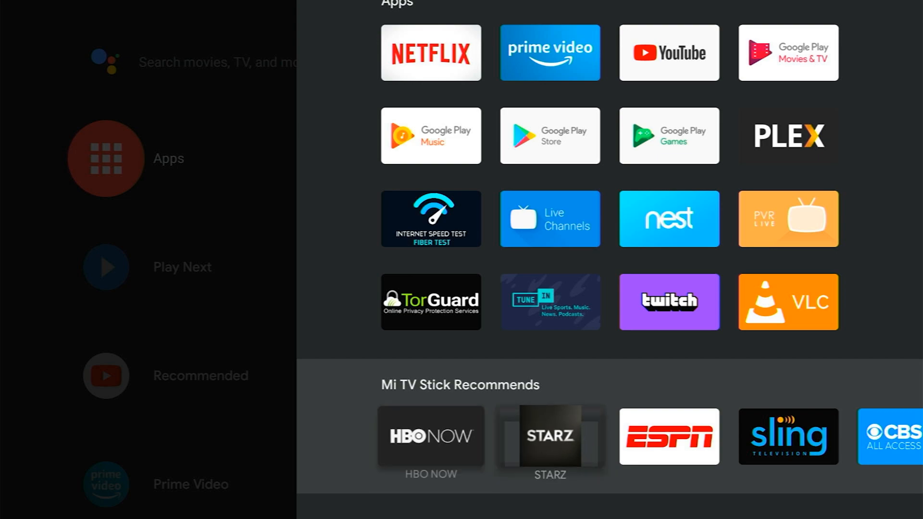
key("Right")
key("Right")
key("Right")
key("Right")
key("Right")
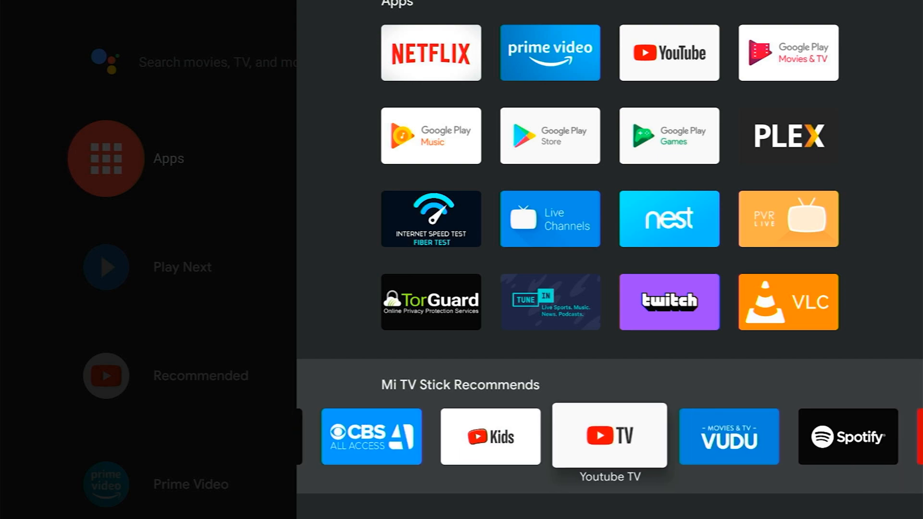
key("Right")
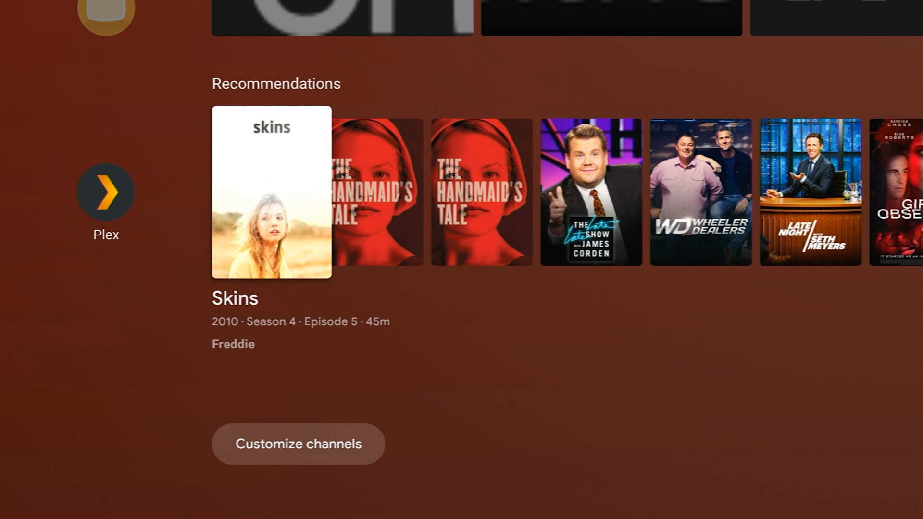
key("super")
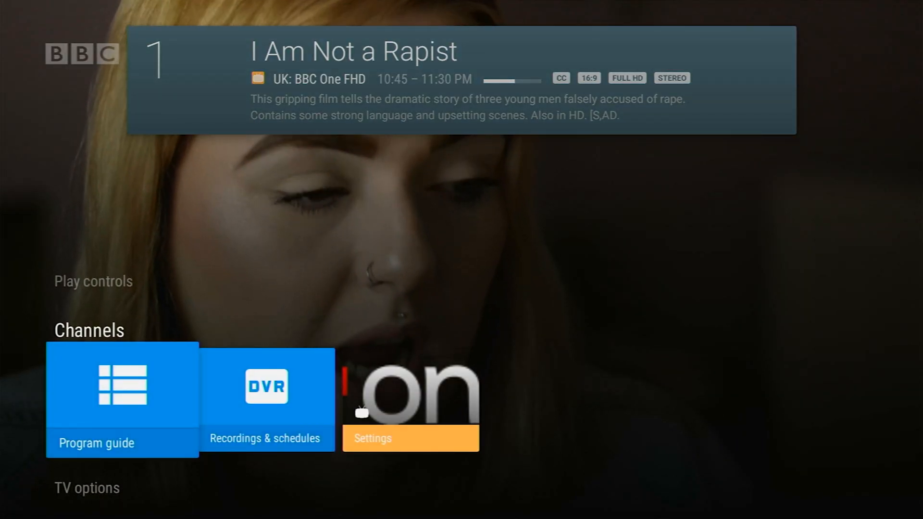
Bring up the full program guide with its channel category panel, starting at Shopping
key("Return")
key("Left")
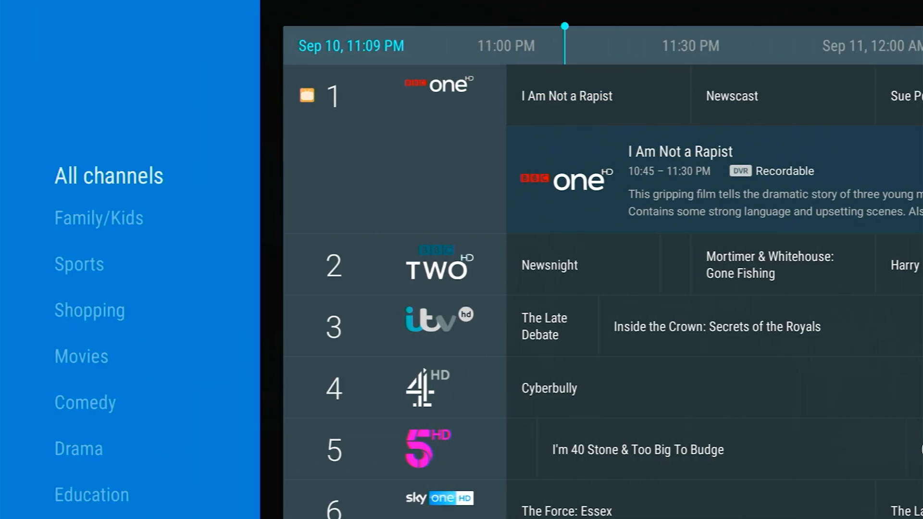
key("Down")
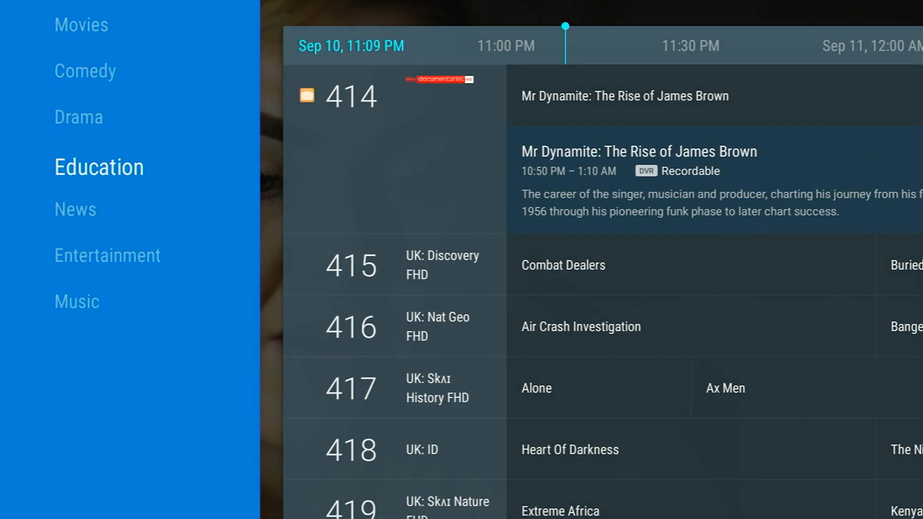
key("Down")
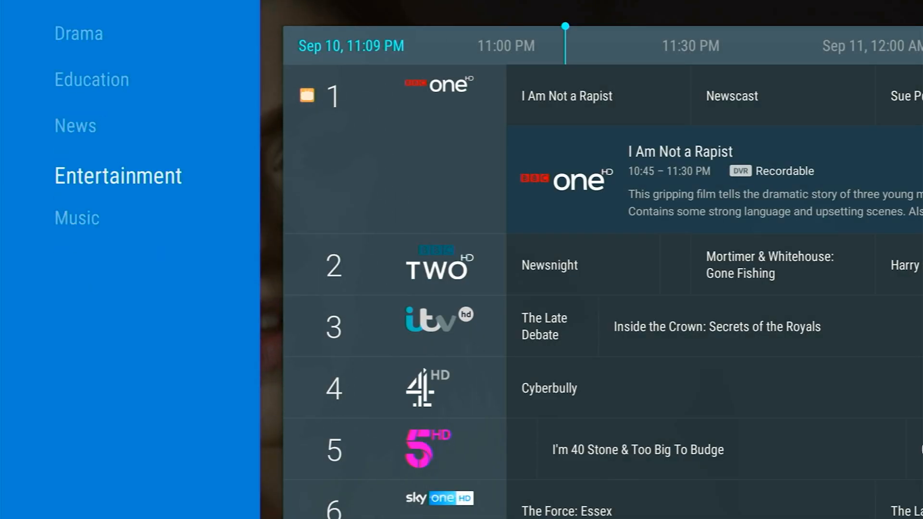
key("Up")
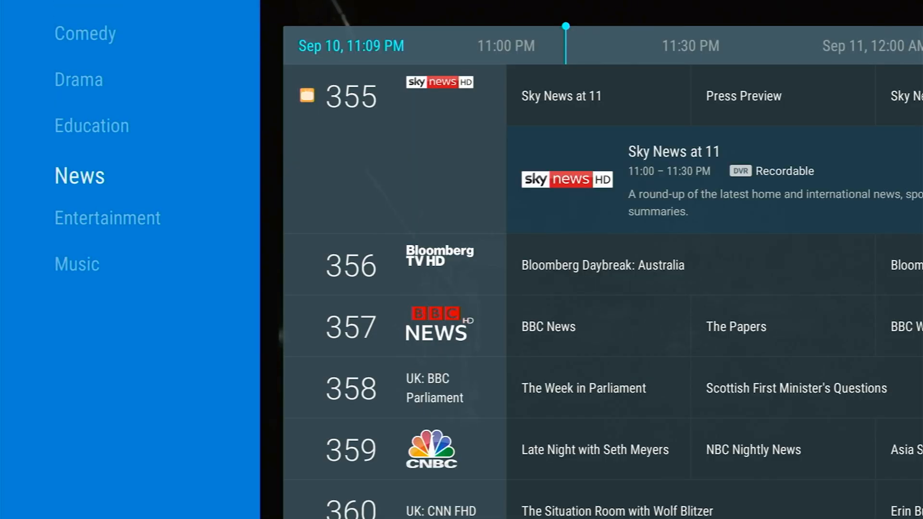
key("Up")
key("Up")
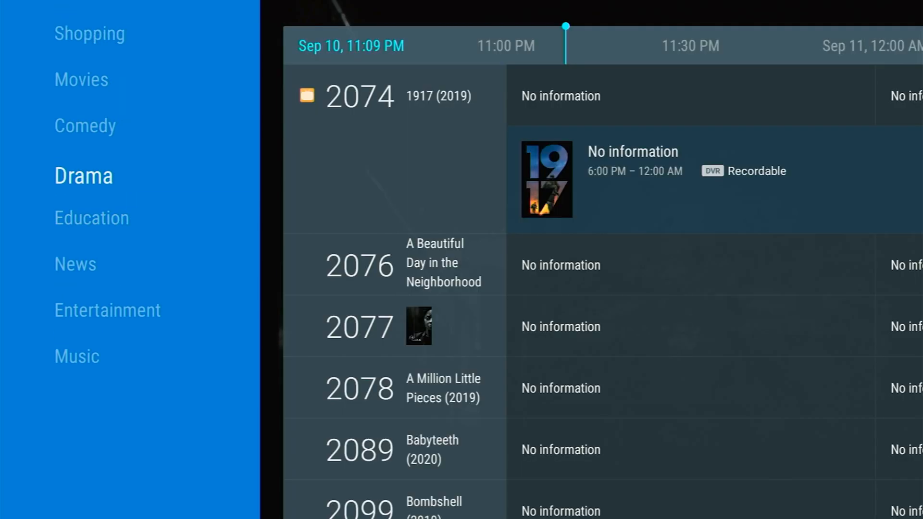
key("Up")
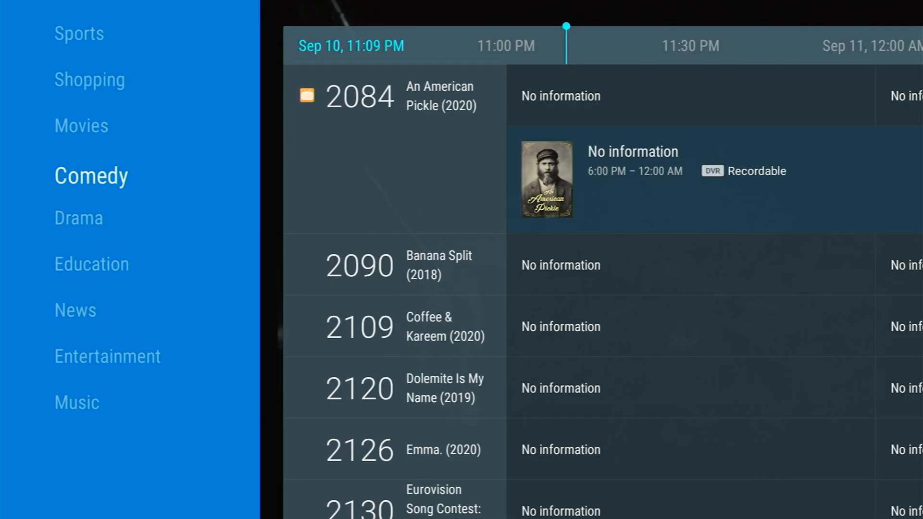